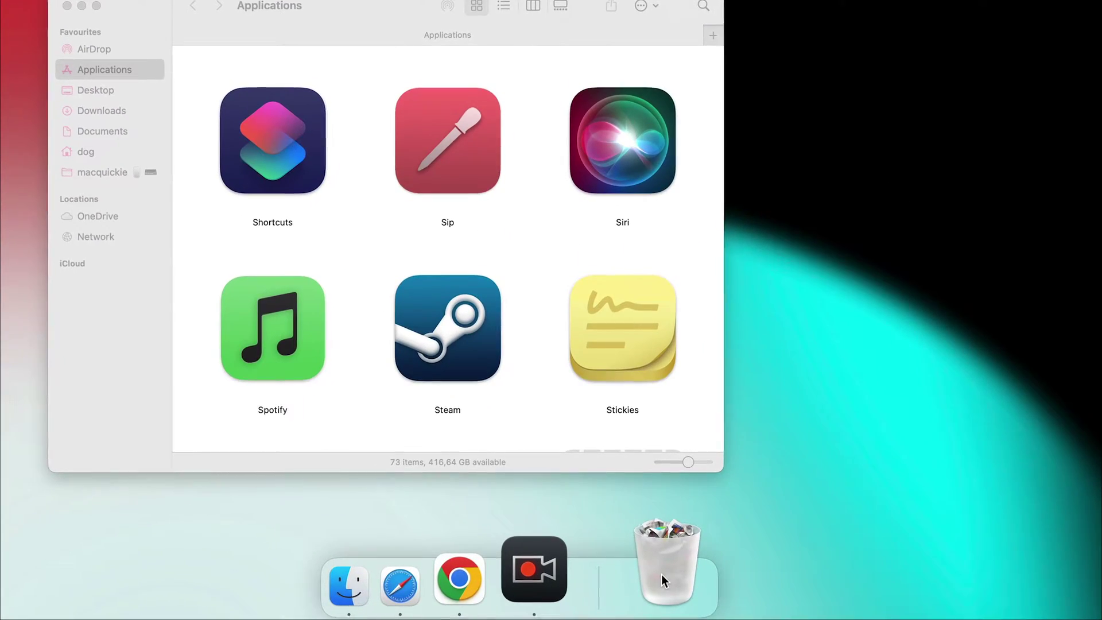
Empty the Bin, then bring up Launchpad's delete prompt for the Craft app
right_click(662, 574)
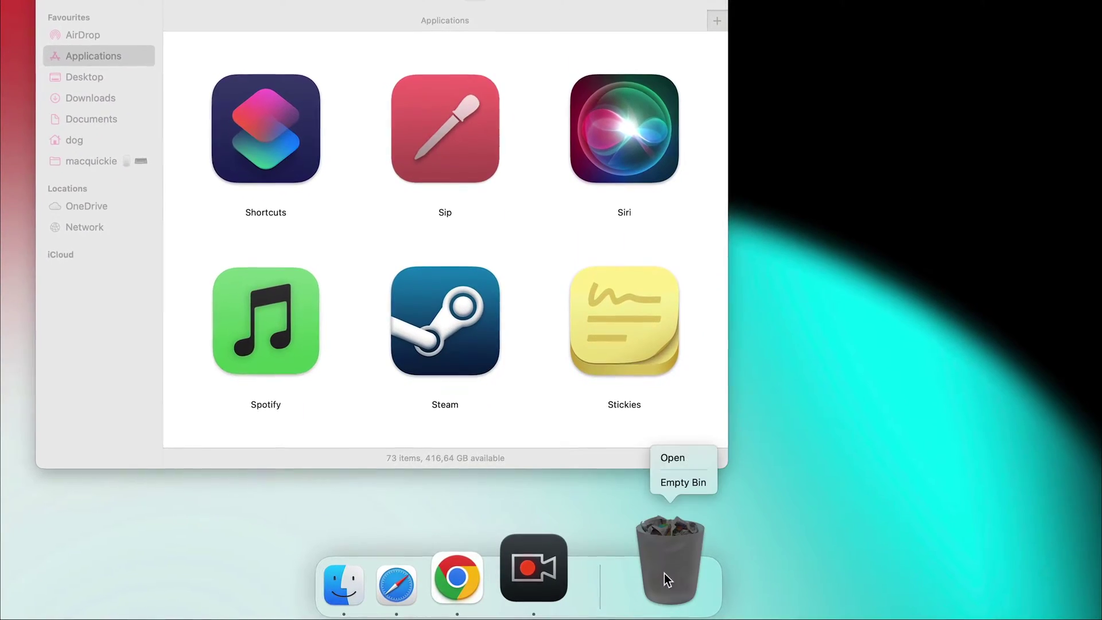
click(698, 486)
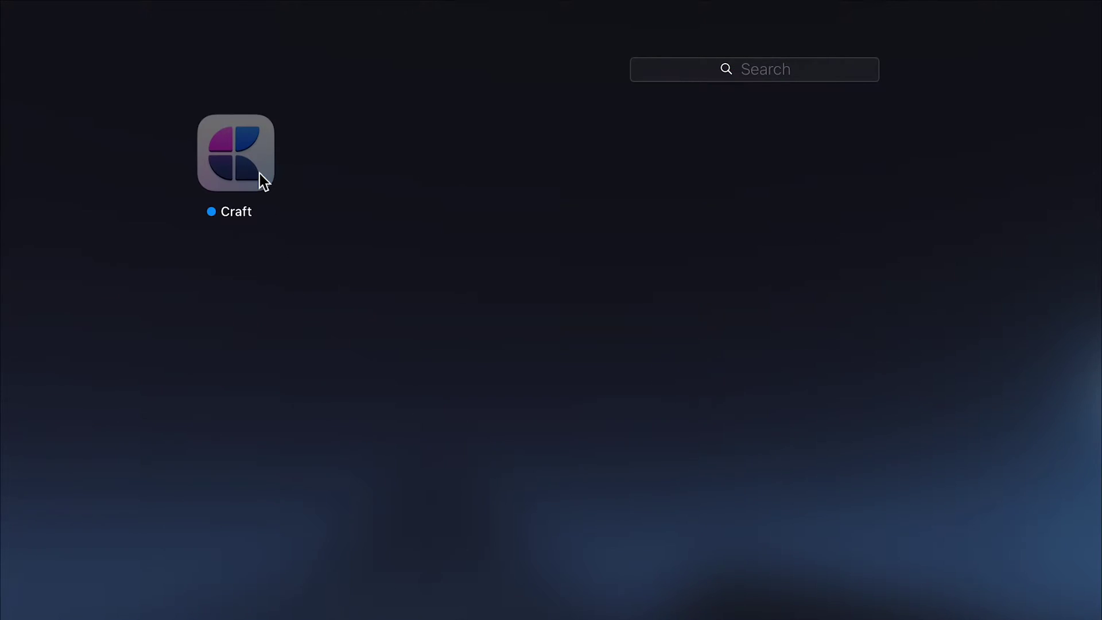
click(259, 173)
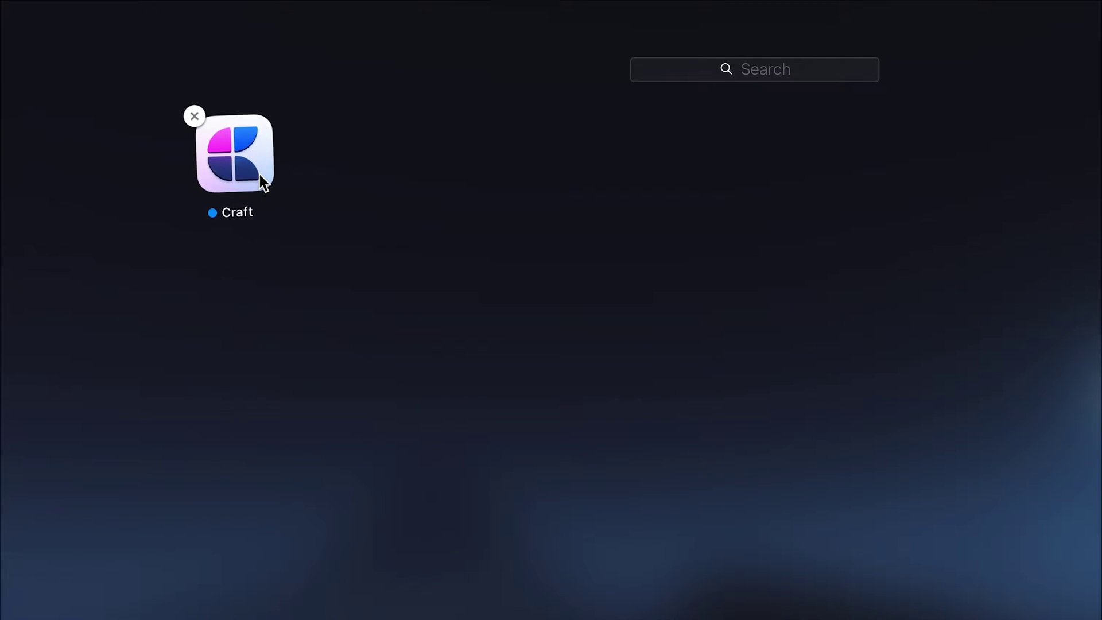
click(195, 116)
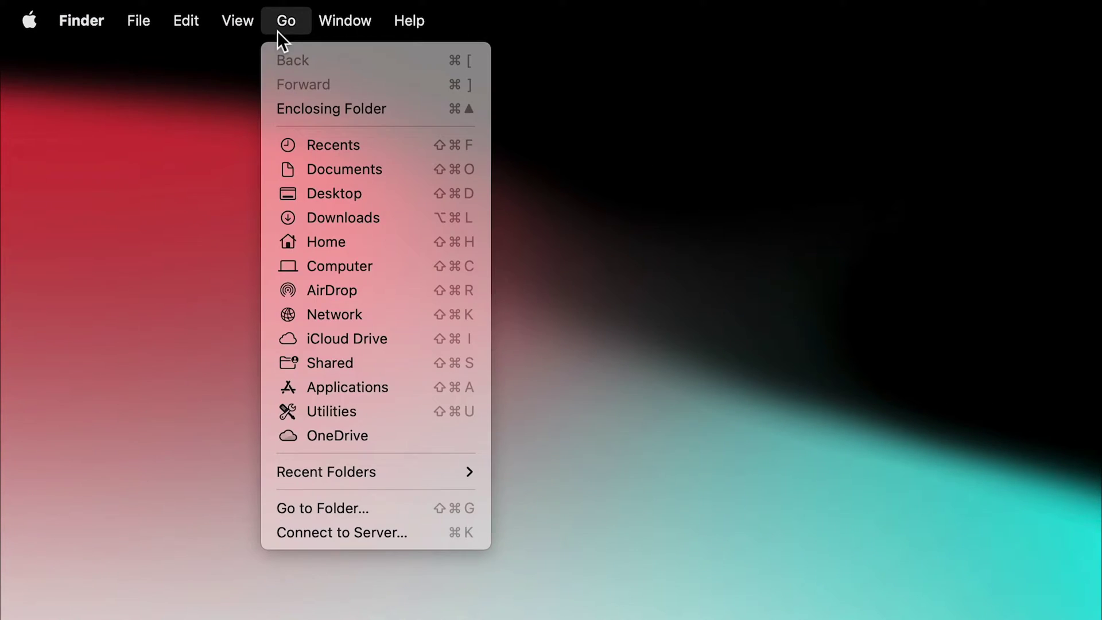
Drag SelfControl from Applications onto the Dock Bin and empty the Bin, leaving 73 apps
click(342, 392)
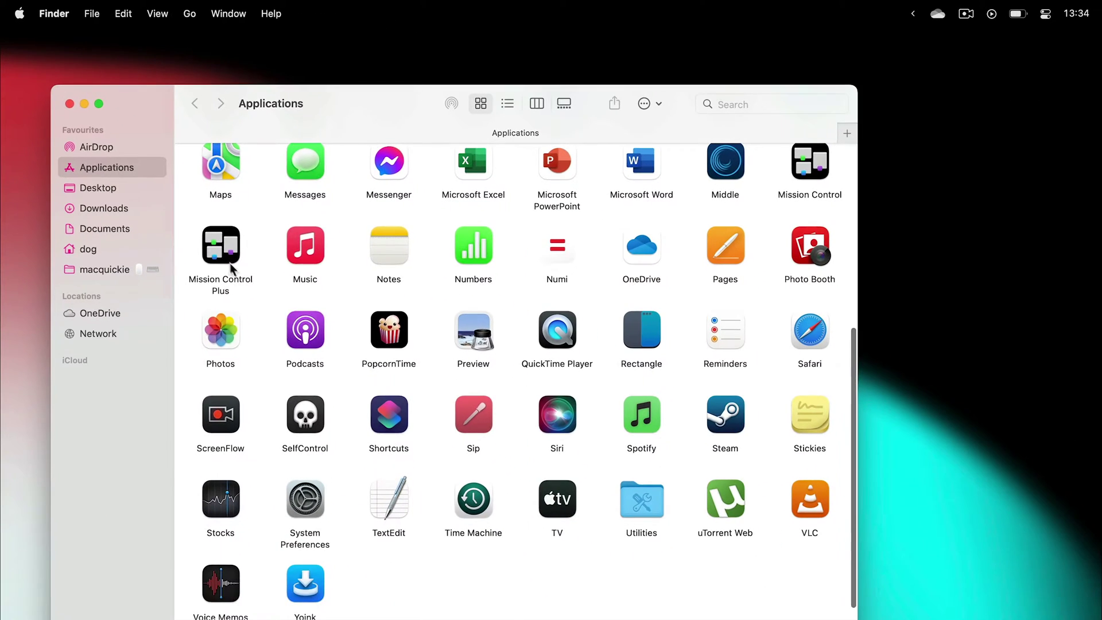
scroll(306, 405, down, 1)
click(308, 406)
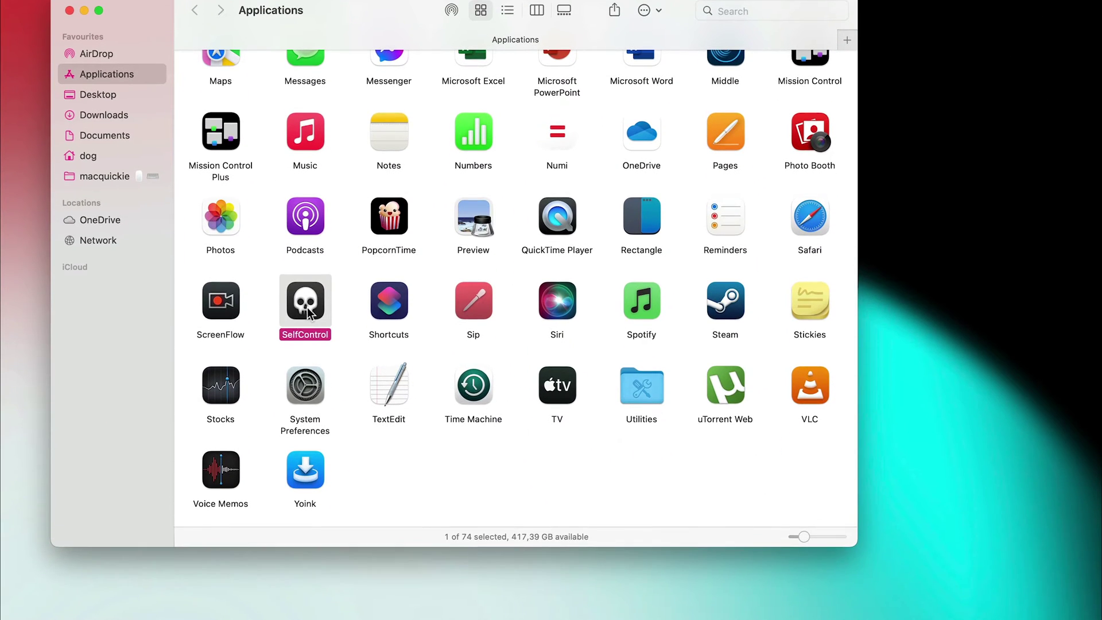
drag(308, 407, 690, 577)
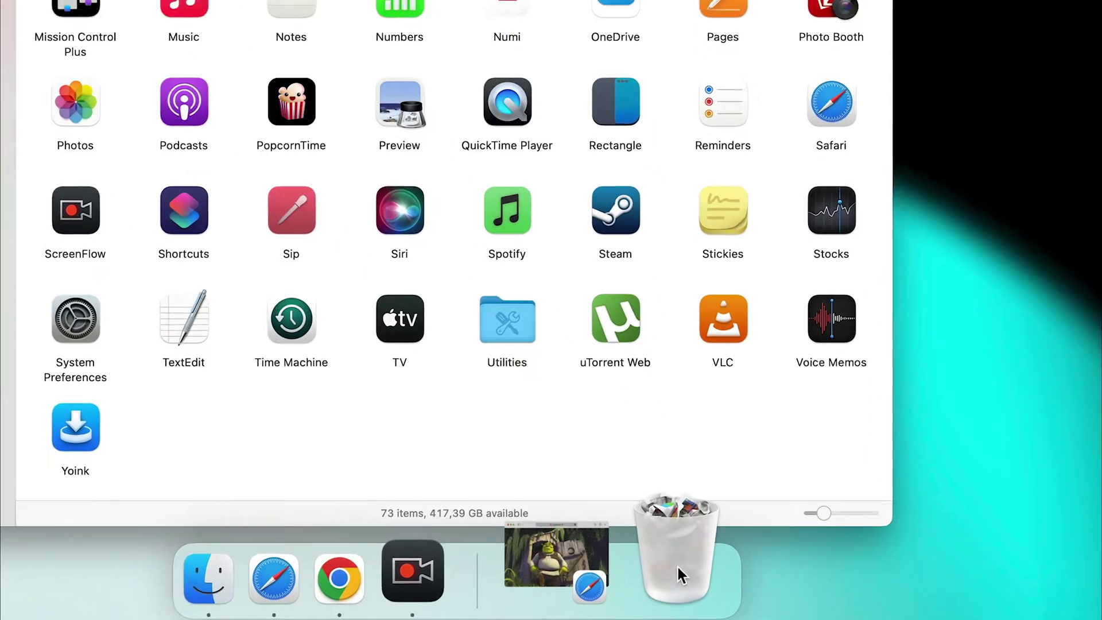
right_click(690, 578)
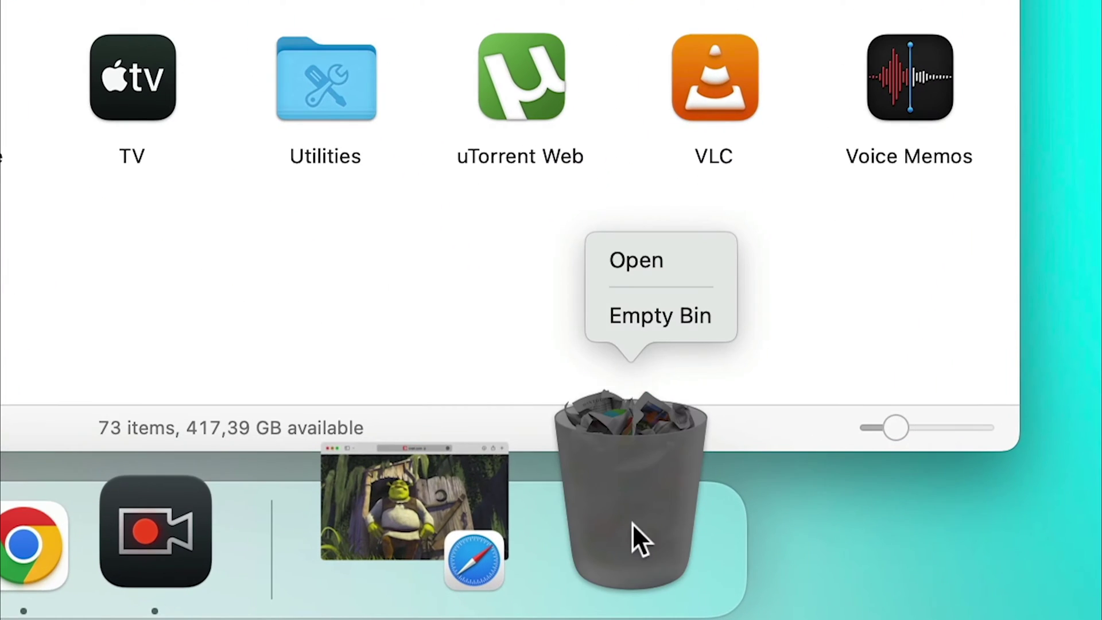
click(699, 319)
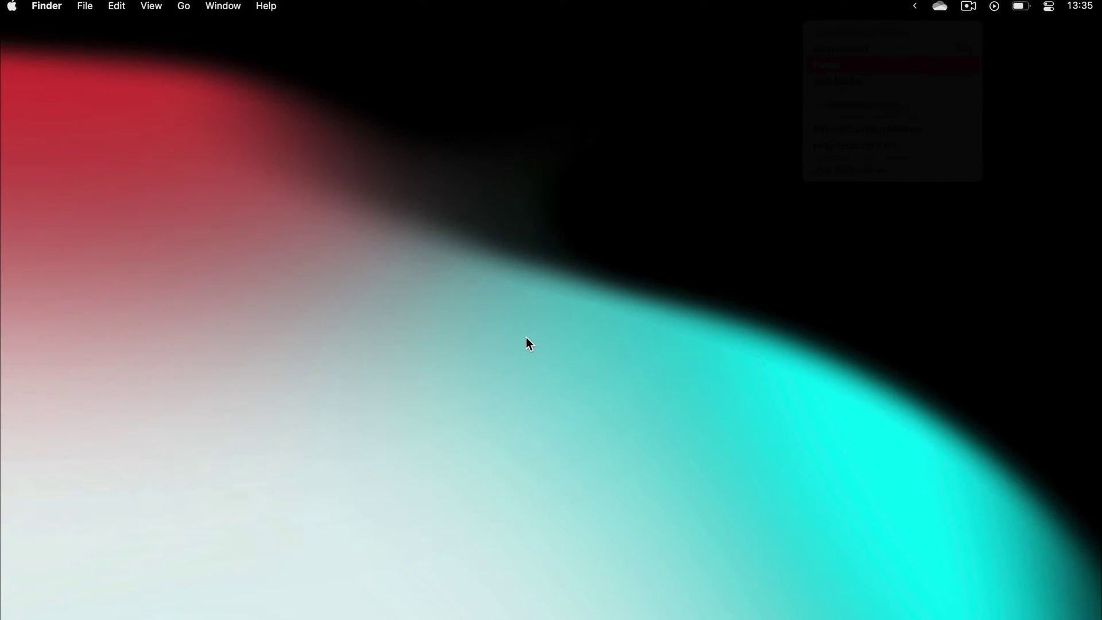
Start a new search scoped to This Mac that matches by file Name
key(super+f)
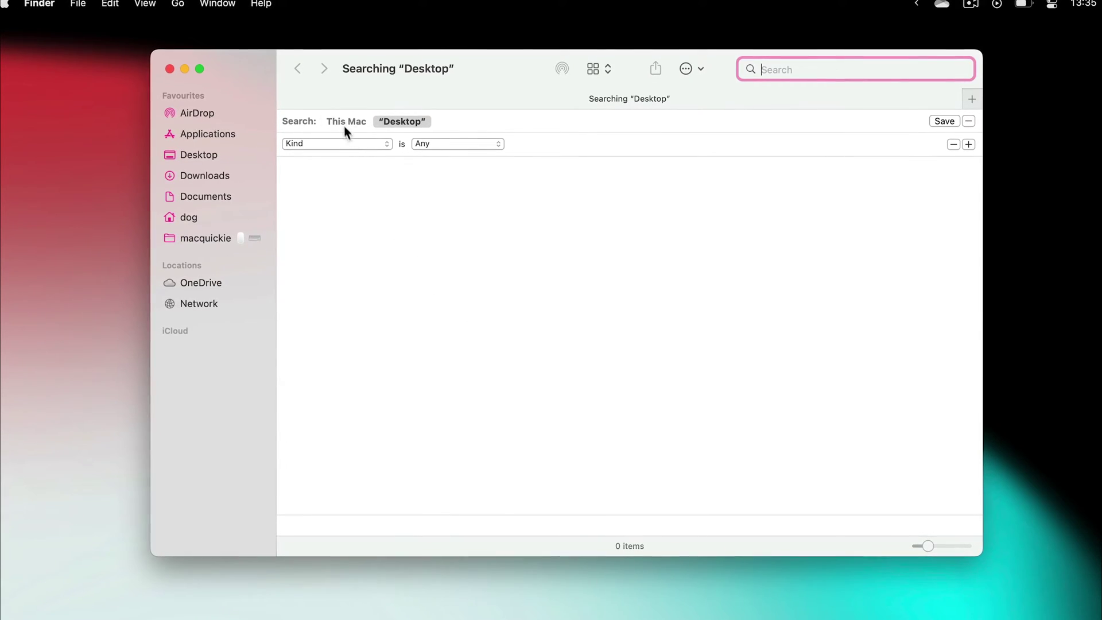
click(345, 122)
click(335, 144)
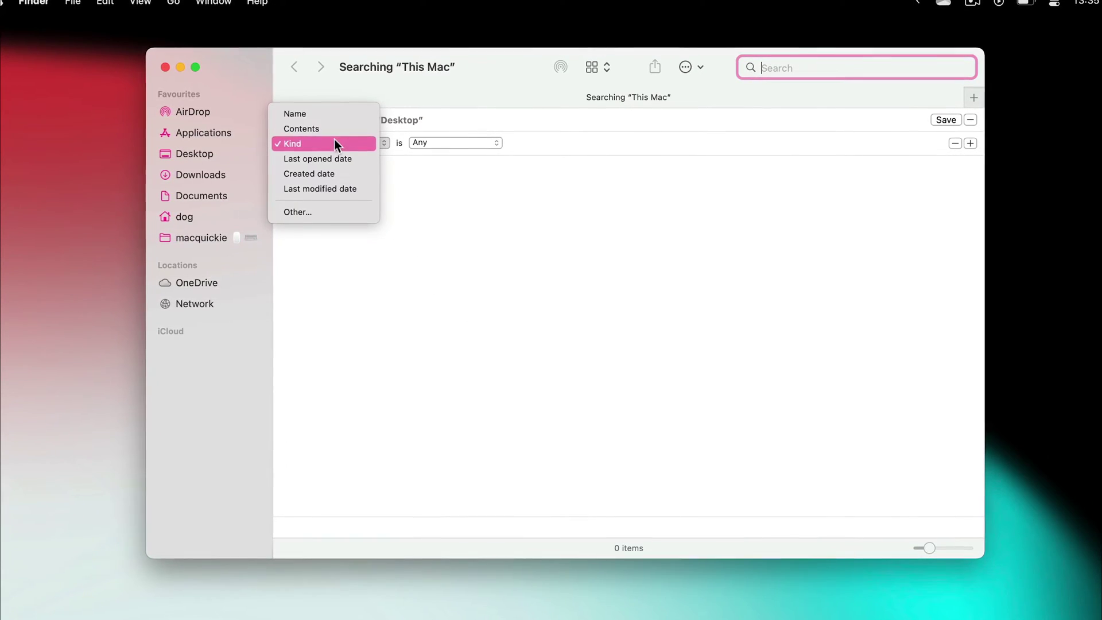
click(314, 115)
text(a)
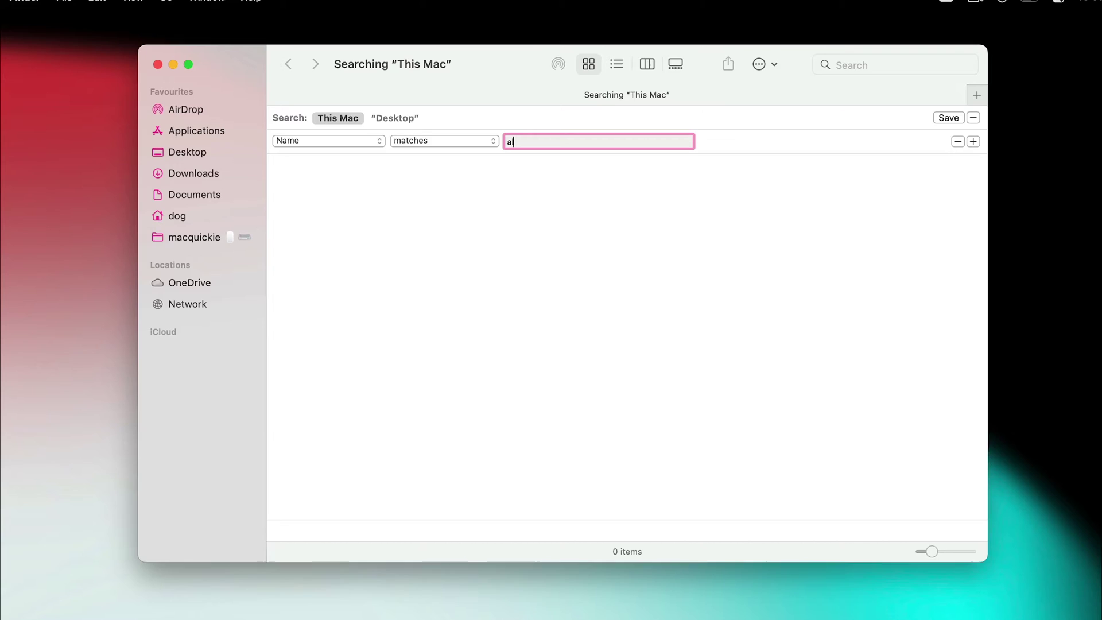
text(lfred)
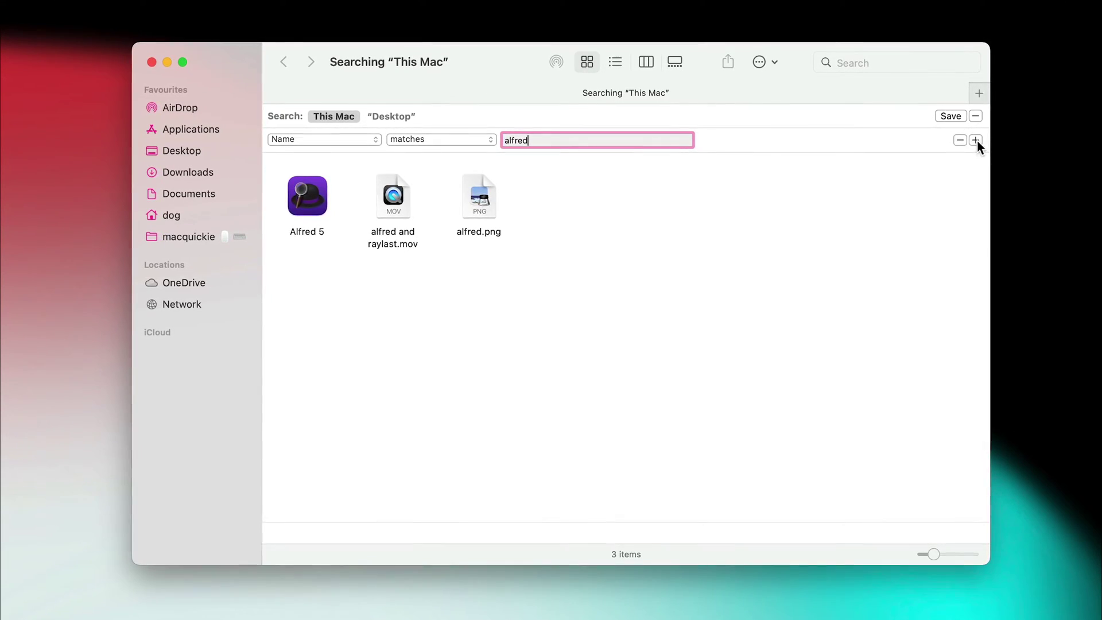
Add a second search rule using the System files attribute chosen from the Other… list
click(976, 140)
click(344, 162)
click(296, 250)
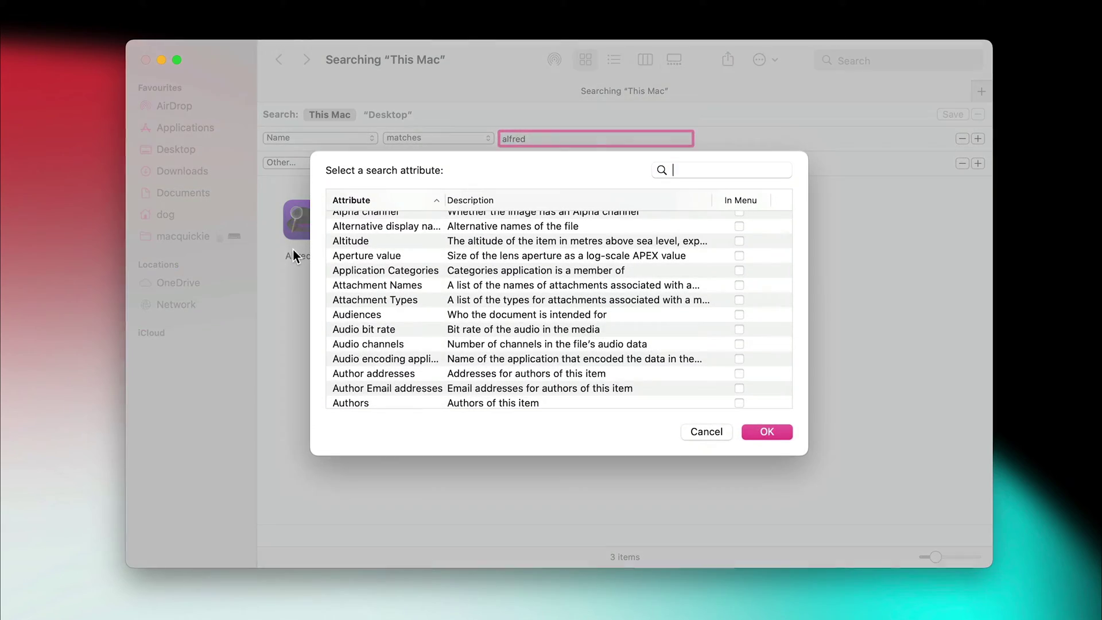
text(system)
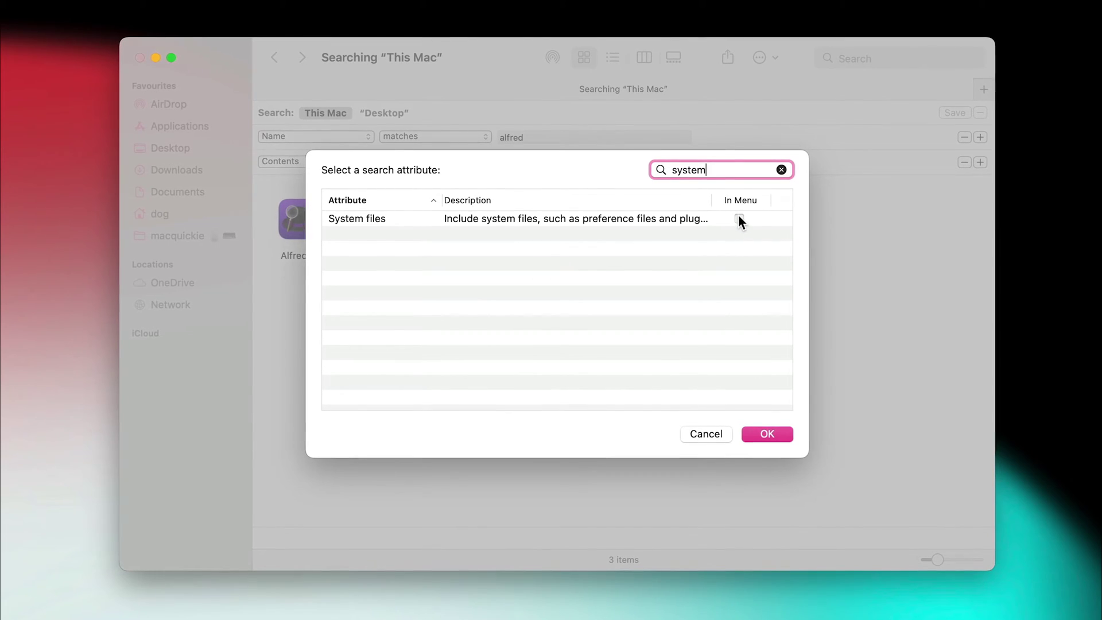
click(739, 218)
click(771, 435)
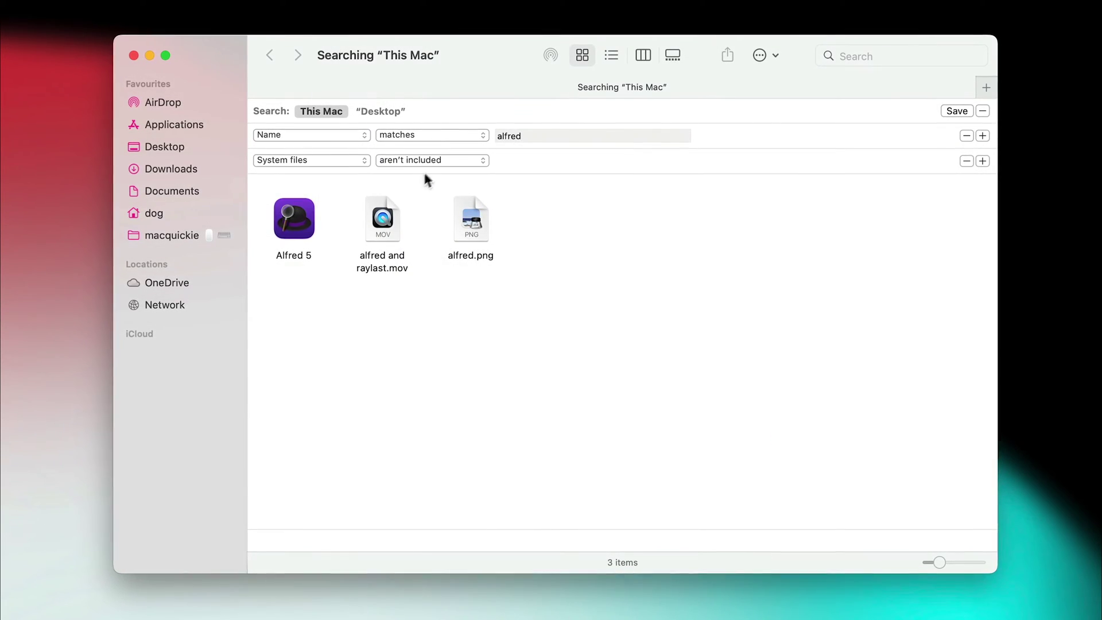
click(440, 158)
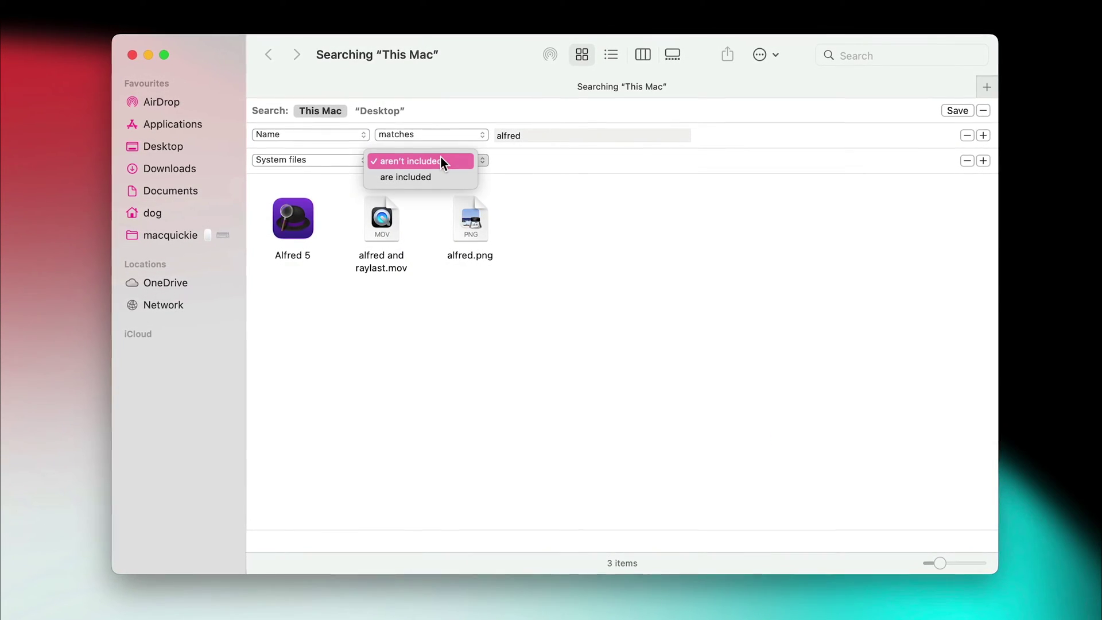
Set System files to 'are included' and check each alfred result's storage path
click(413, 176)
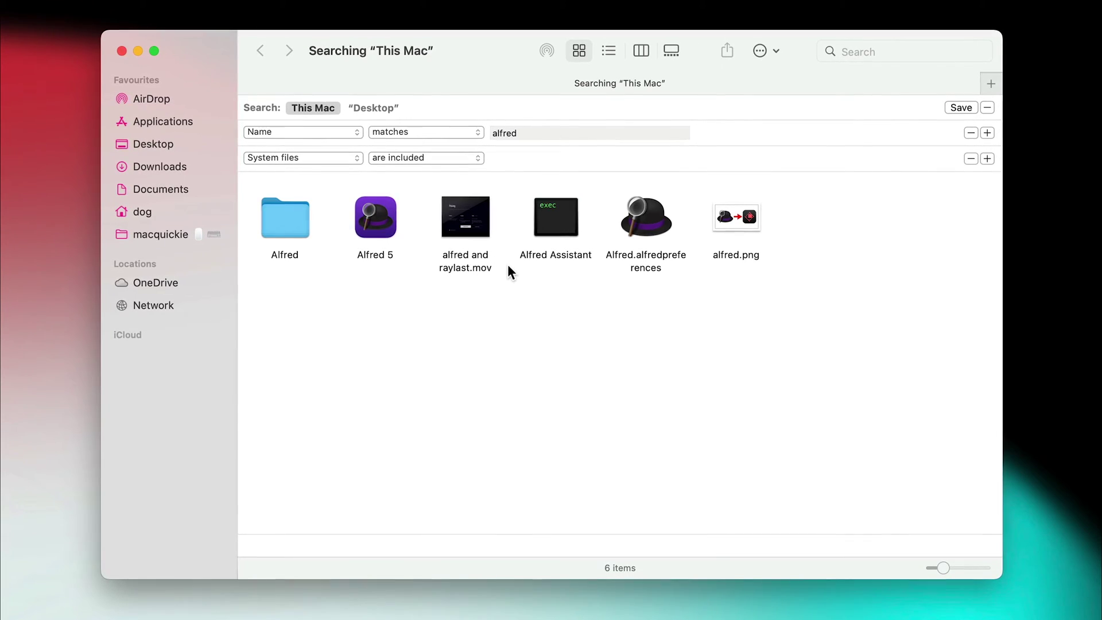
click(282, 221)
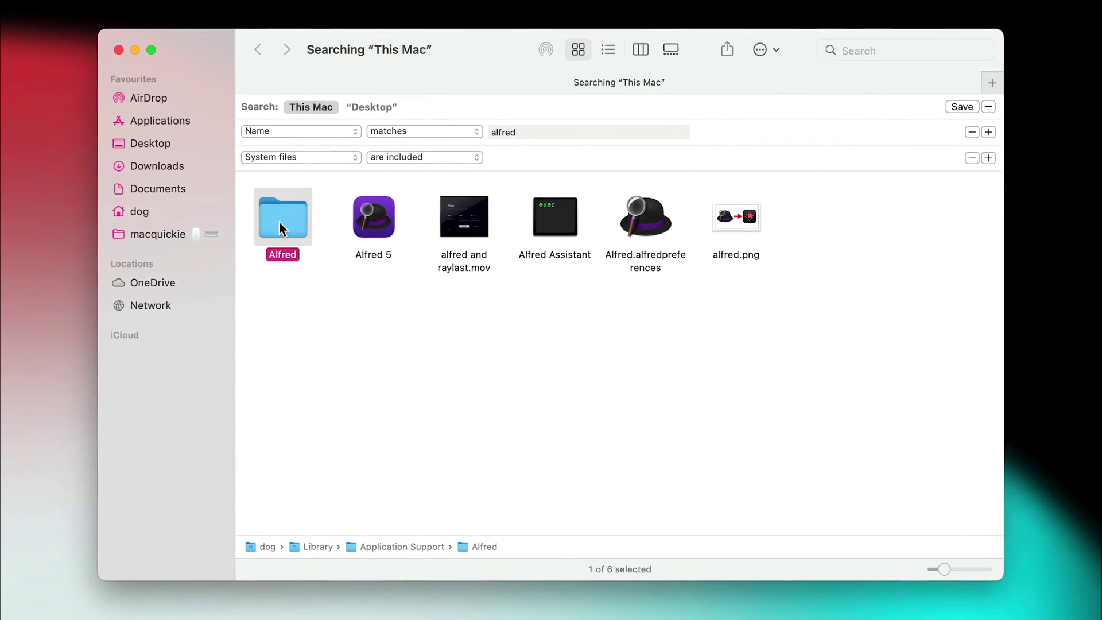
click(374, 224)
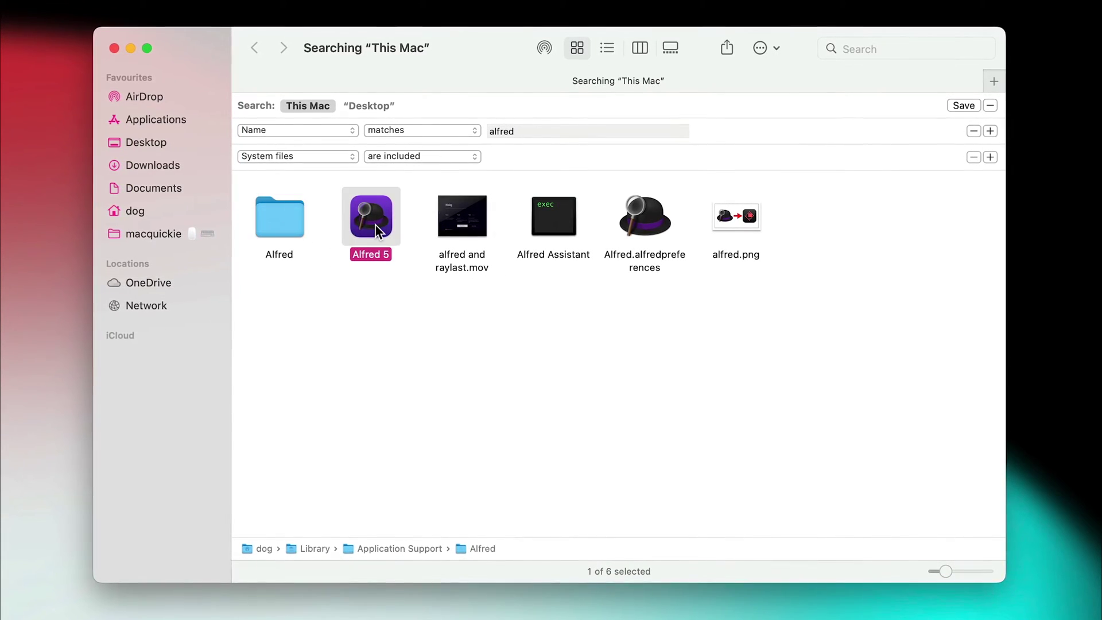
click(458, 231)
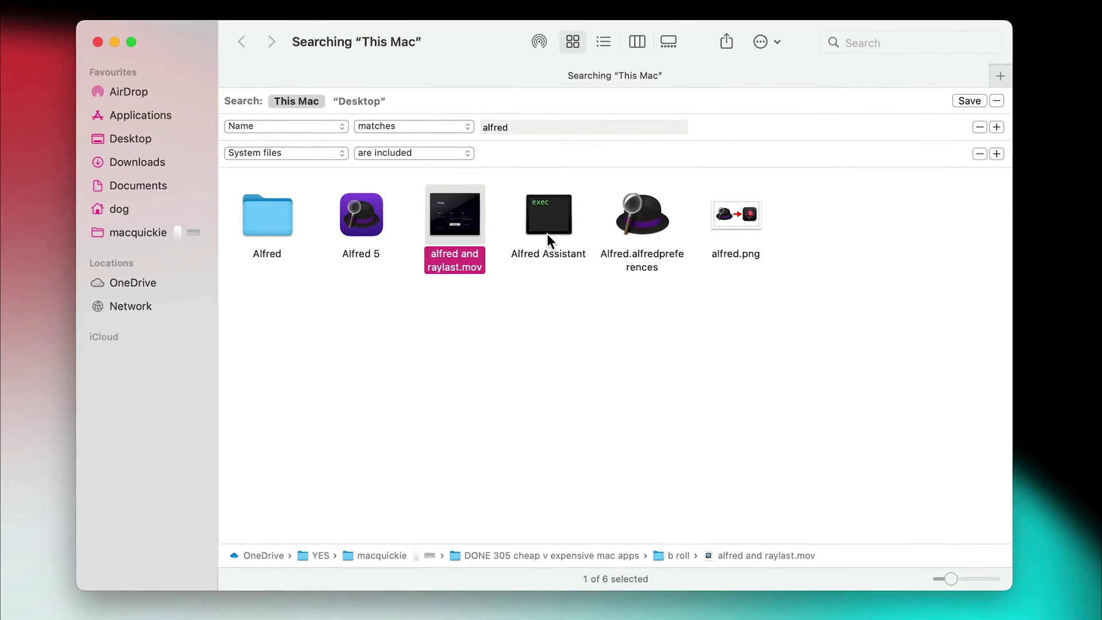
click(547, 233)
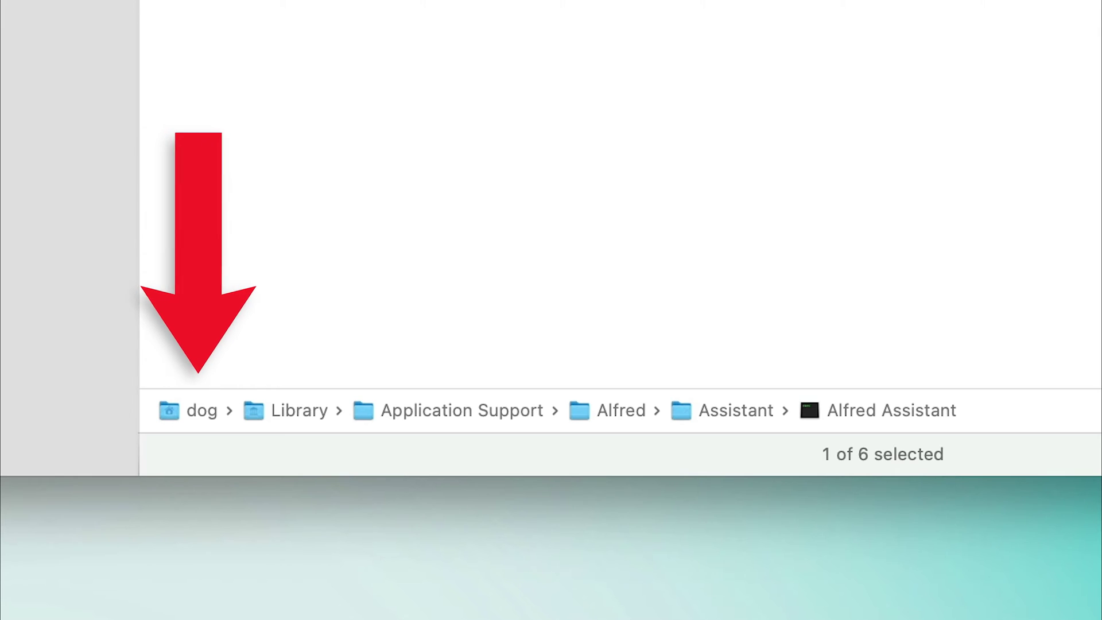
key(Down)
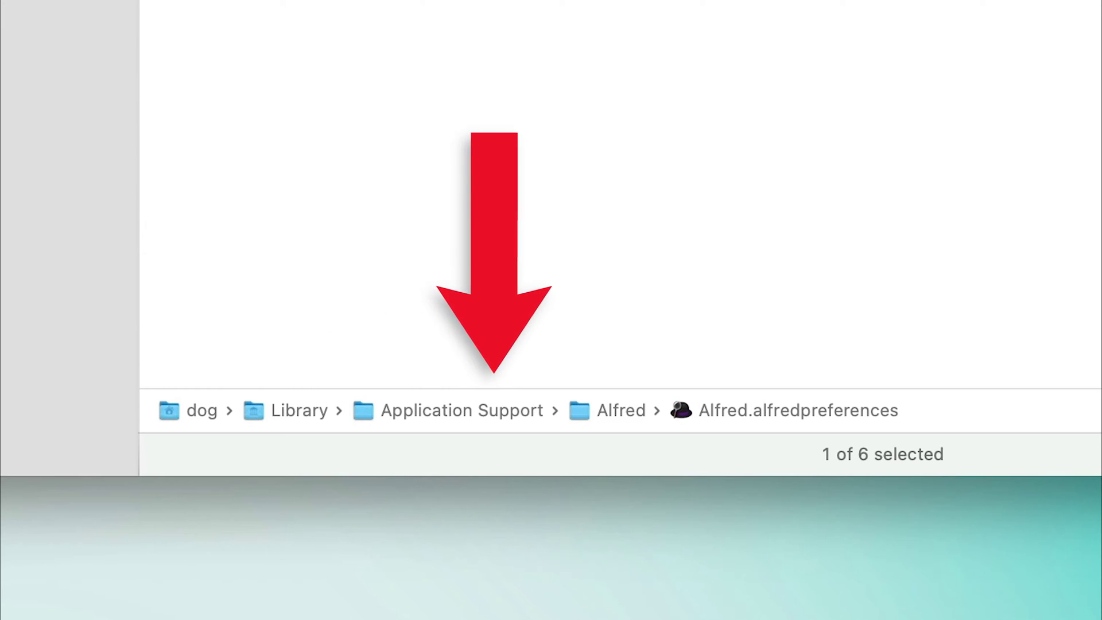
key(Down)
key(Down)
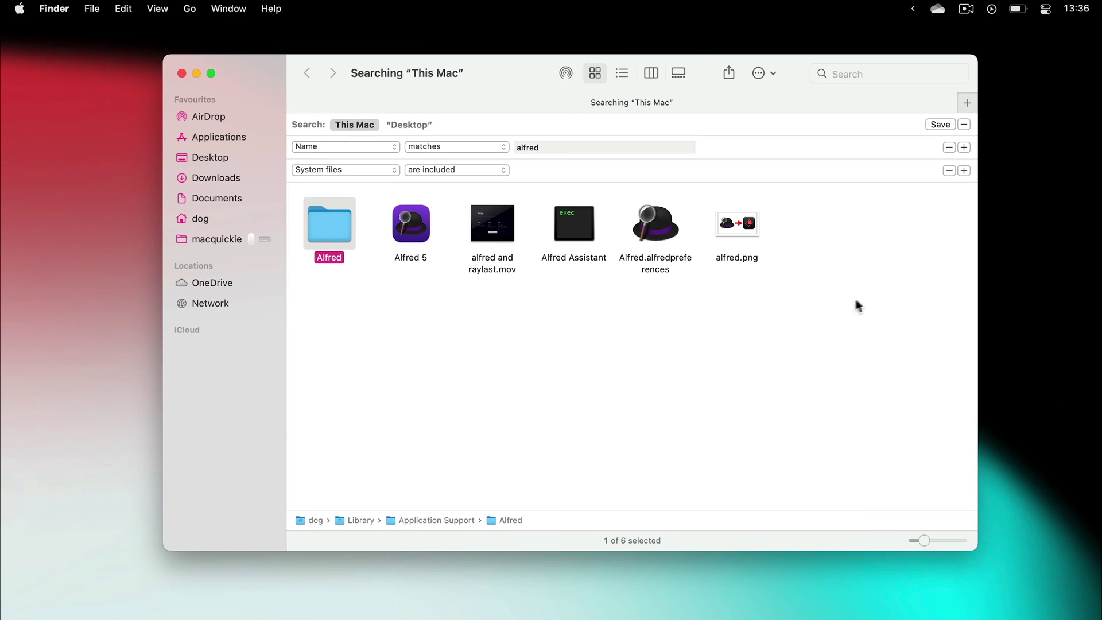
Box-select all six alfred results and drag them onto the Dock Bin
mouse_move(856, 305)
mouse_down()
mouse_move(337, 198)
mouse_move(694, 597)
mouse_up()
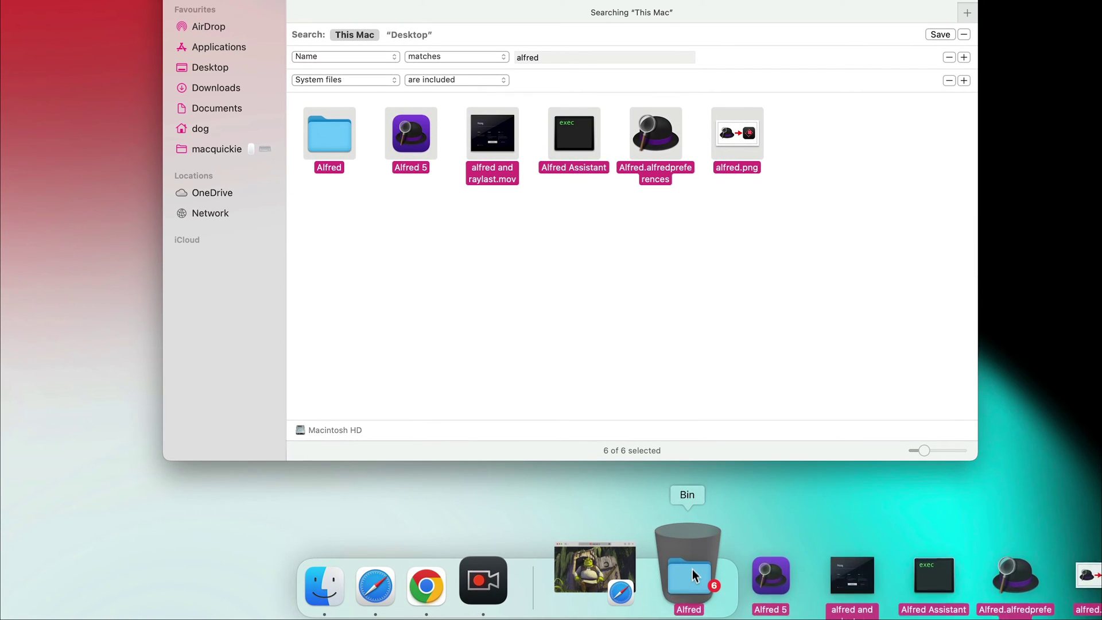
drag(695, 591, 693, 570)
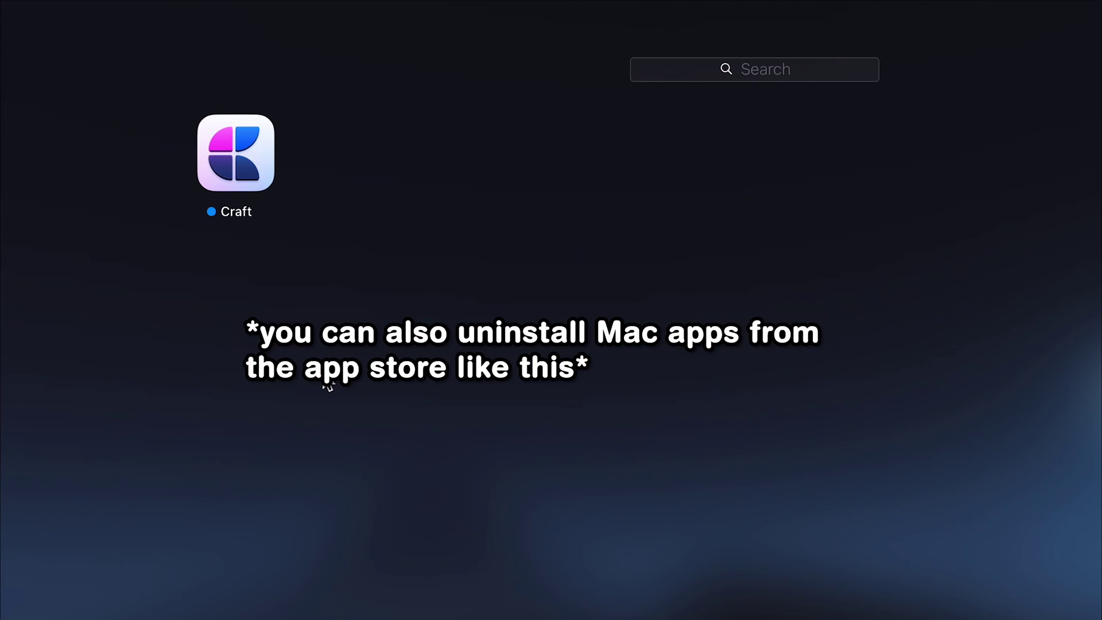
Remove Craft in Launchpad using its X badge and confirm Delete
click(259, 173)
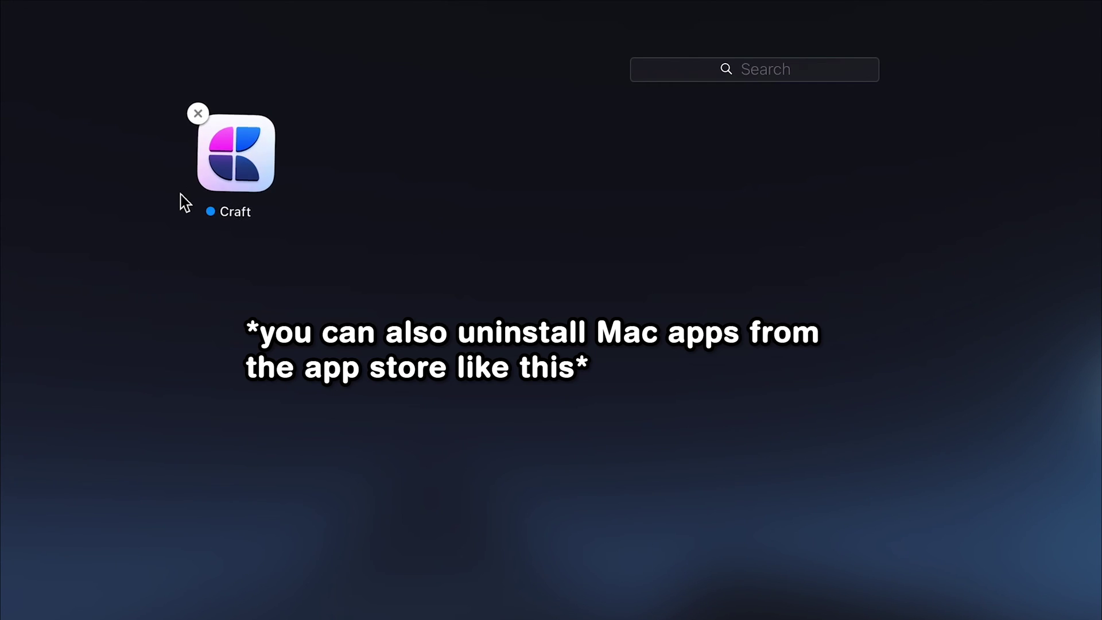
click(197, 114)
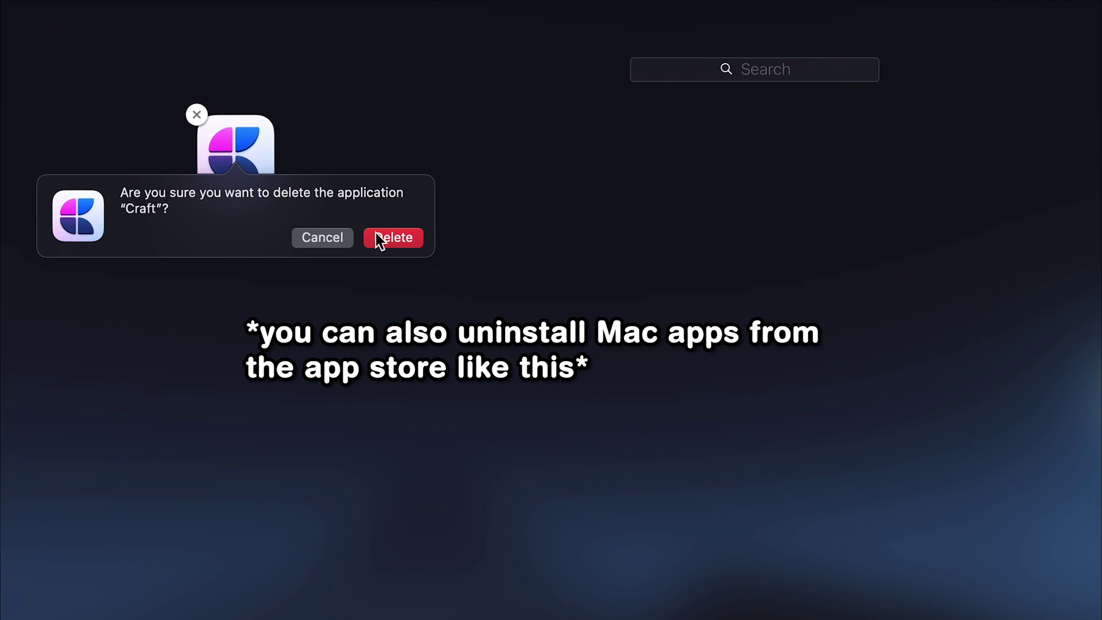
click(394, 237)
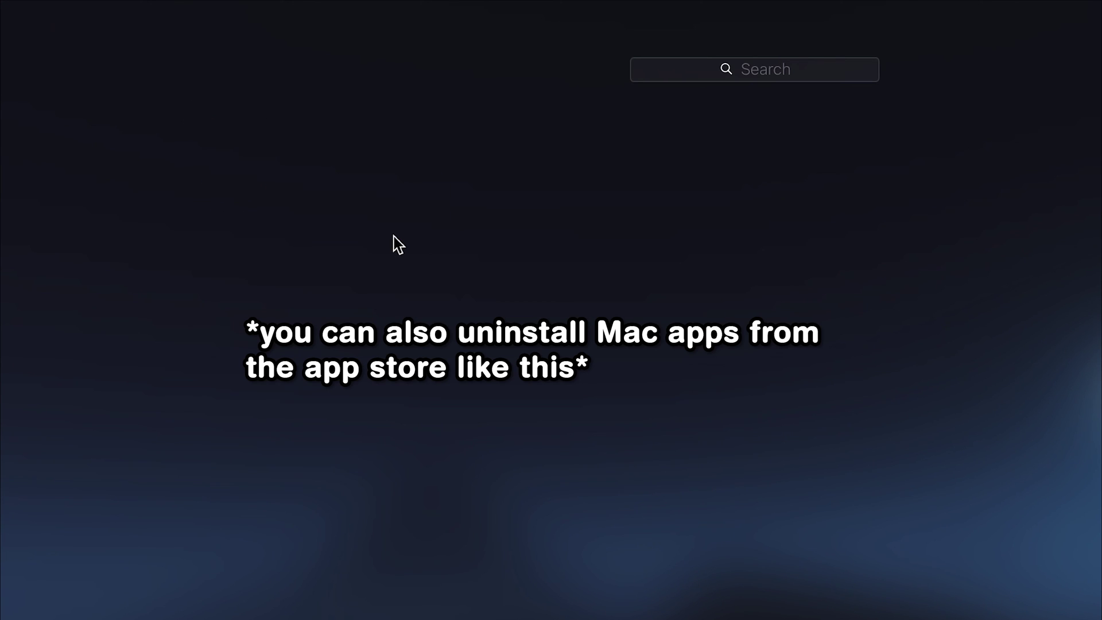